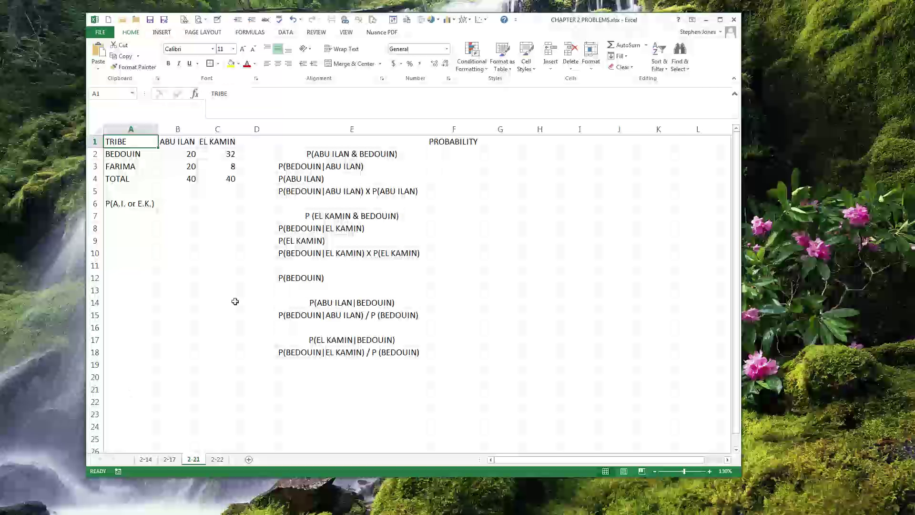
Step: Review both tribes' counts and totals, ending on the ABU ILAN probability cell B6
left_click(192, 180)
left_click_drag(201, 184, 219, 181)
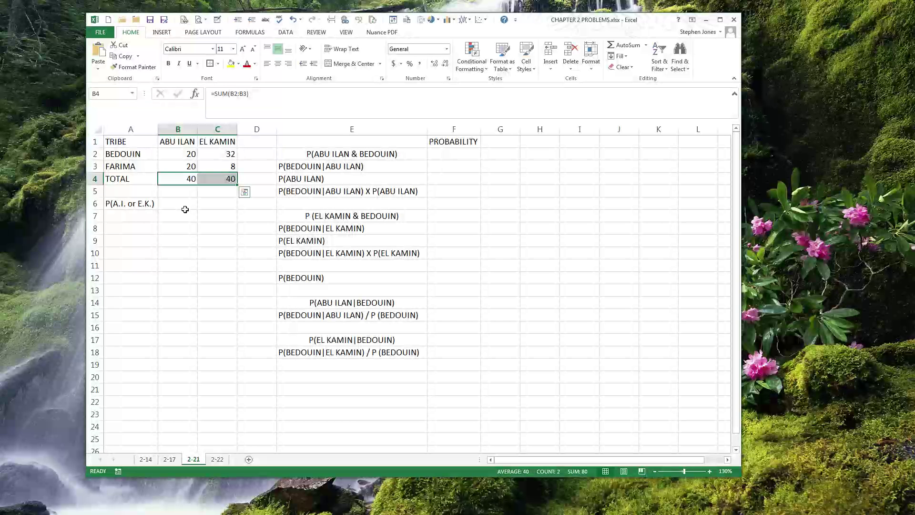
left_click_drag(179, 154, 189, 184)
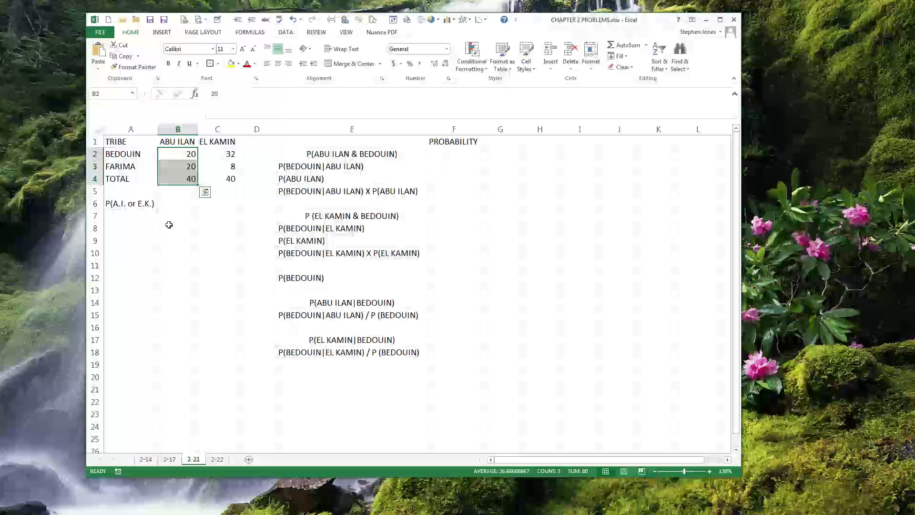
left_click(221, 155)
left_click_drag(224, 168, 225, 171)
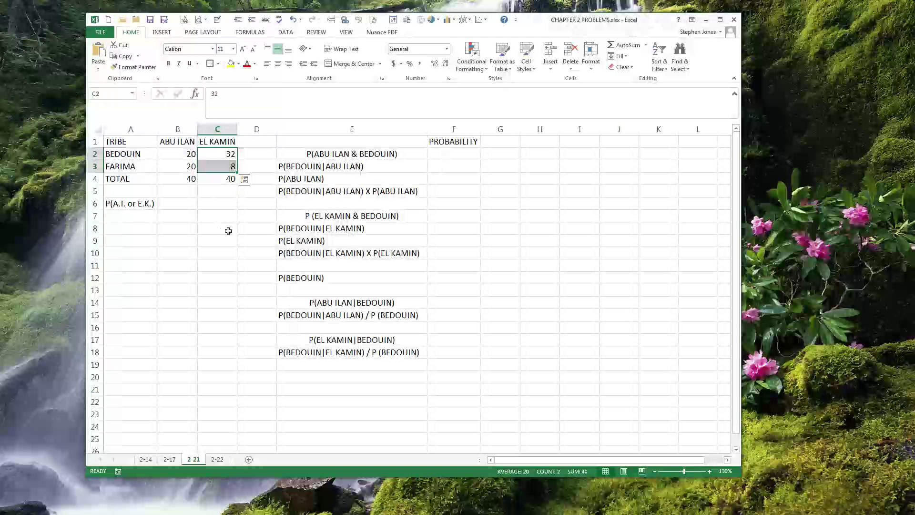
left_click(186, 207)
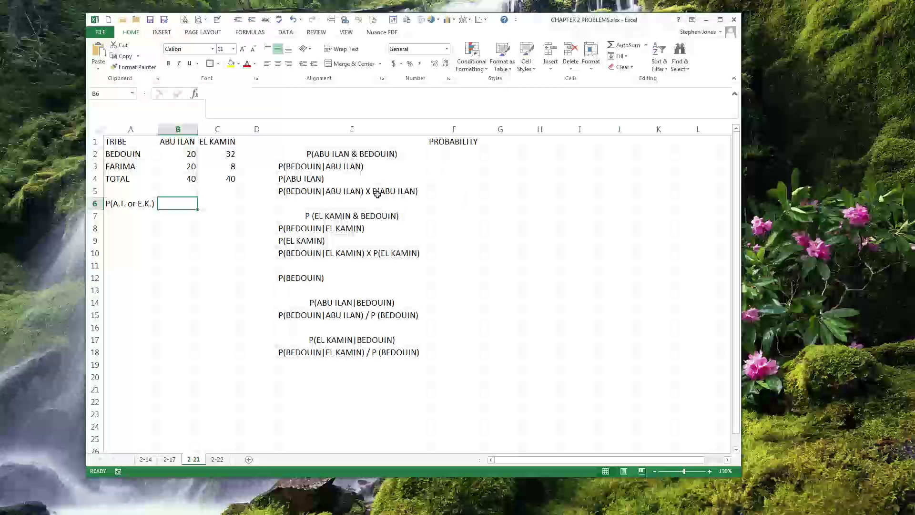
left_click(215, 204)
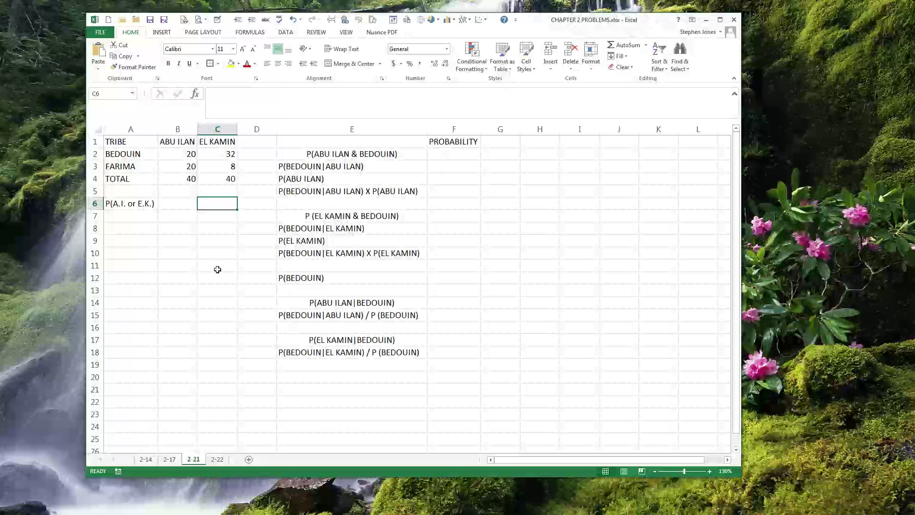
left_click(191, 203)
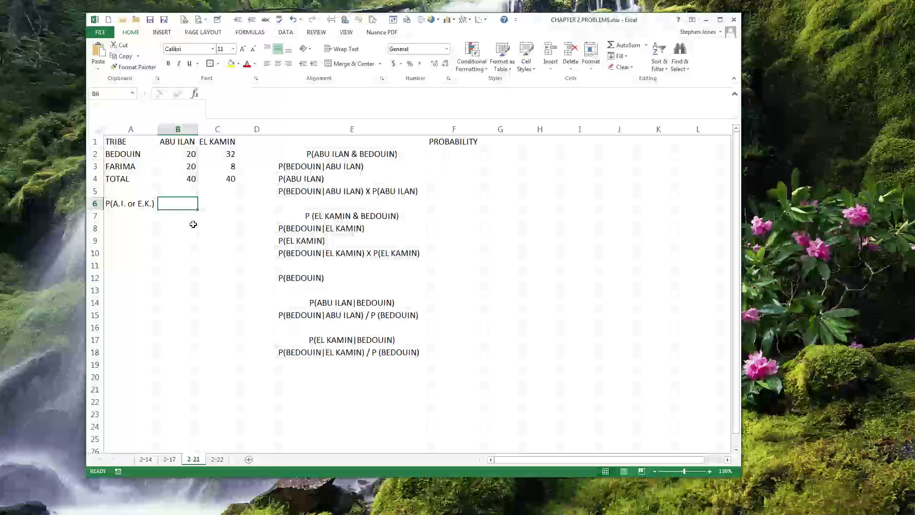
left_click(219, 207)
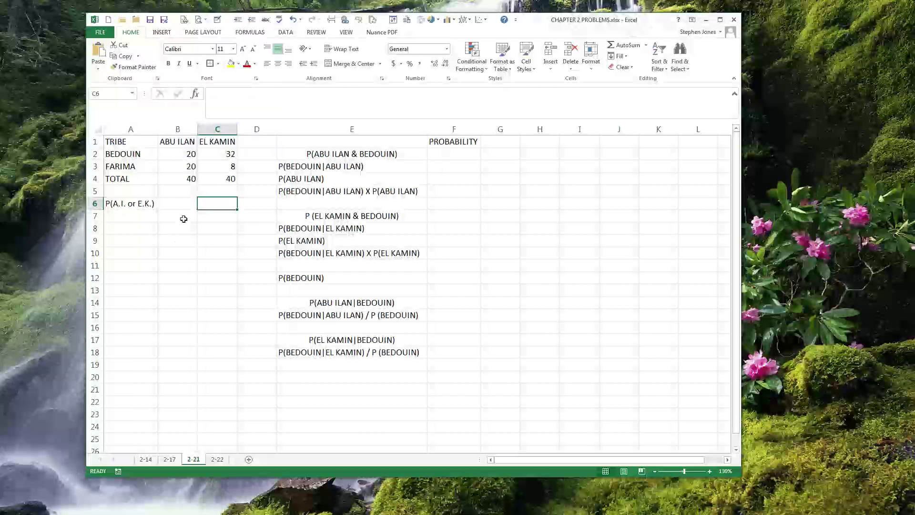
left_click(190, 205)
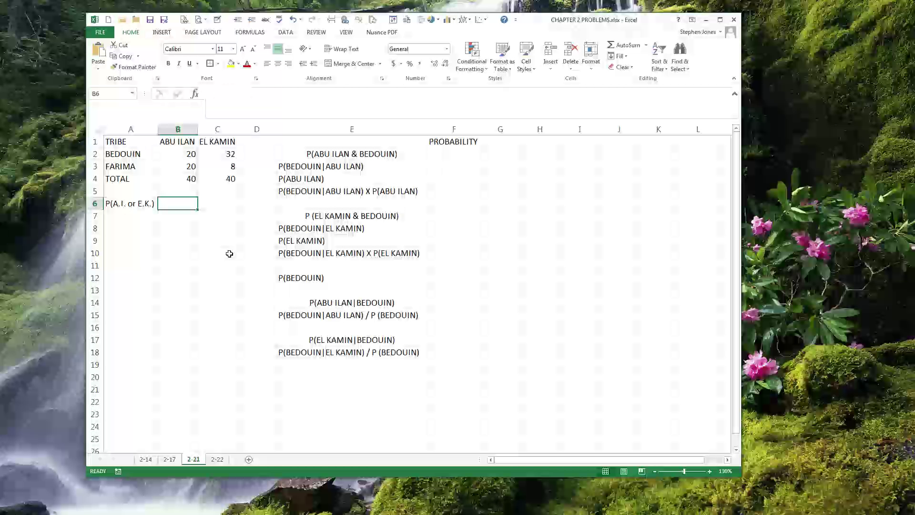
Step: Enter the formula =B4/(B4:C4) in B6, which shows 1
type("=")
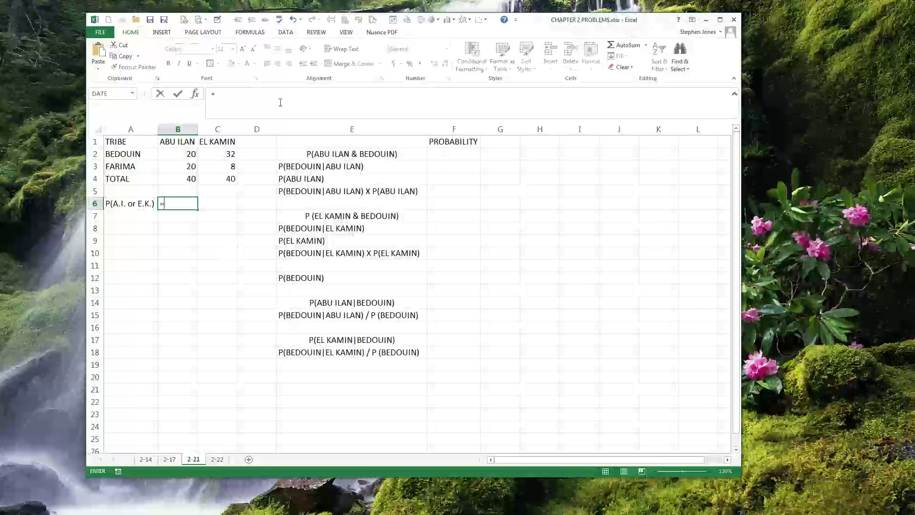
left_click(186, 182)
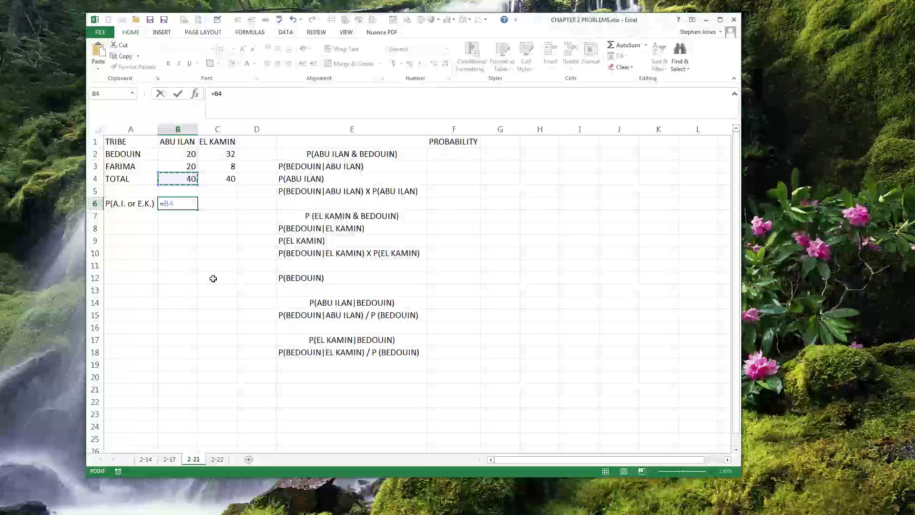
type("/(")
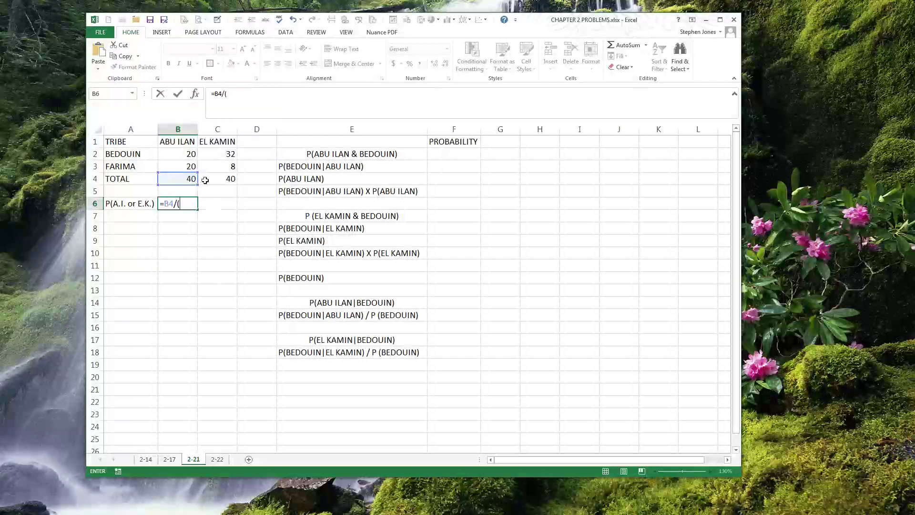
left_click_drag(189, 182, 231, 179)
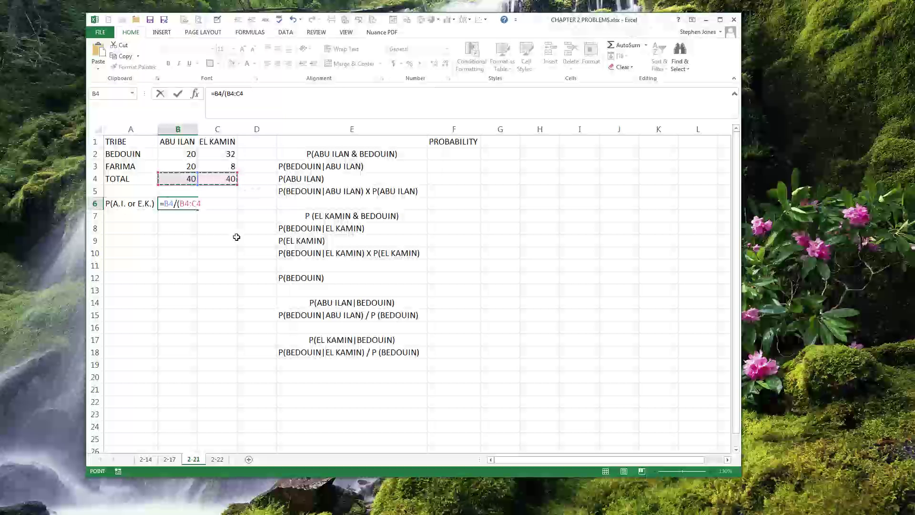
type(")")
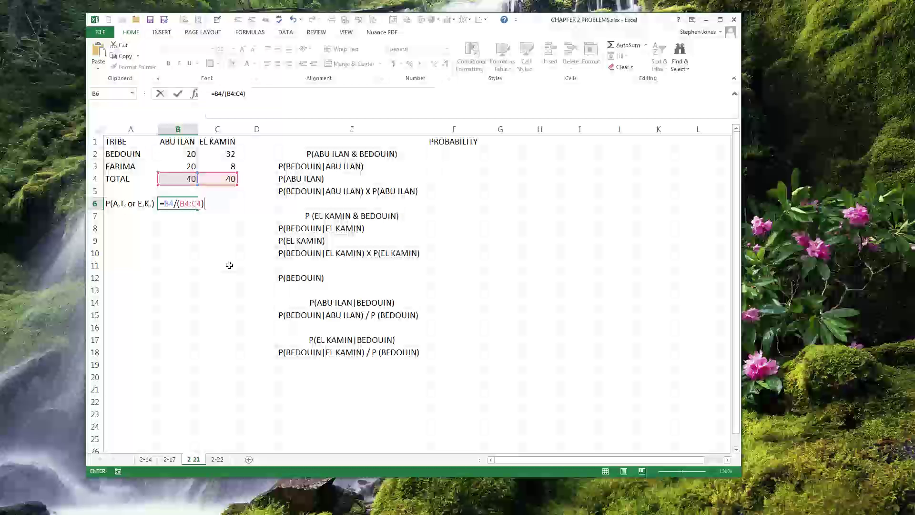
key("Return")
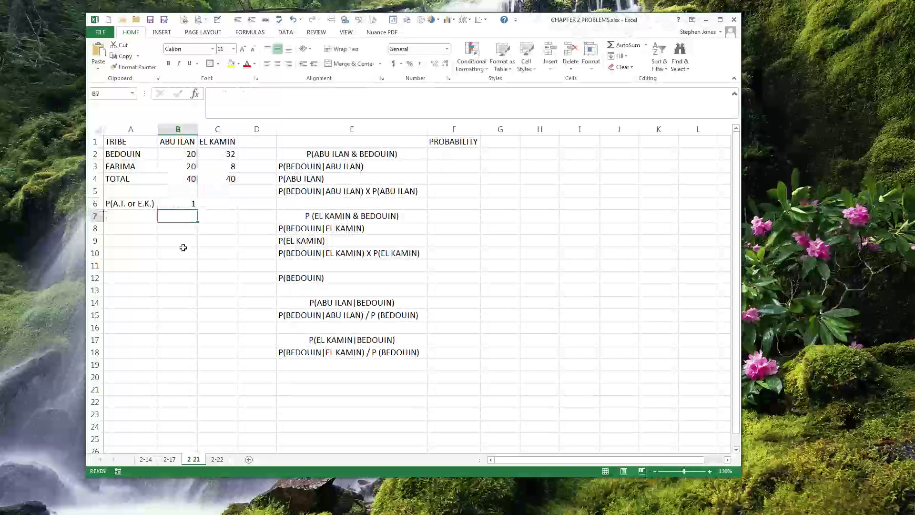
Step: Apply the Number format to the B6 probability result
left_click(194, 205)
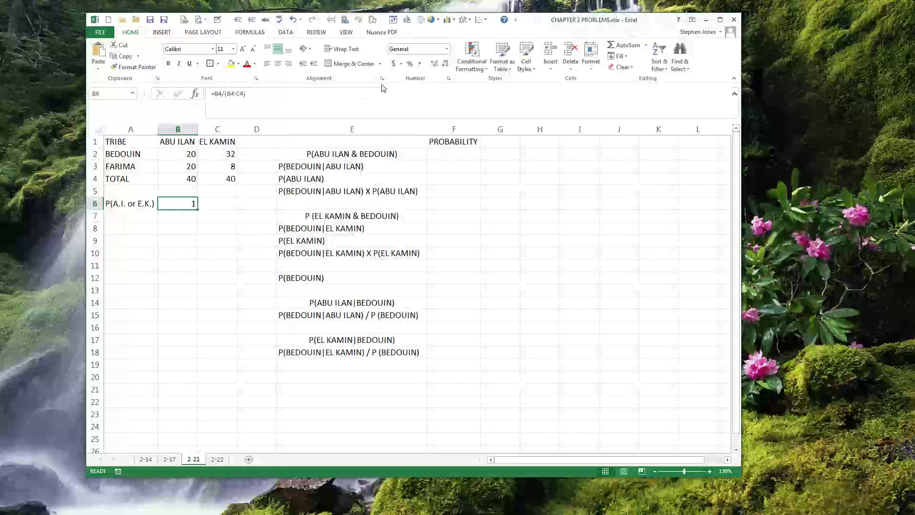
left_click(447, 48)
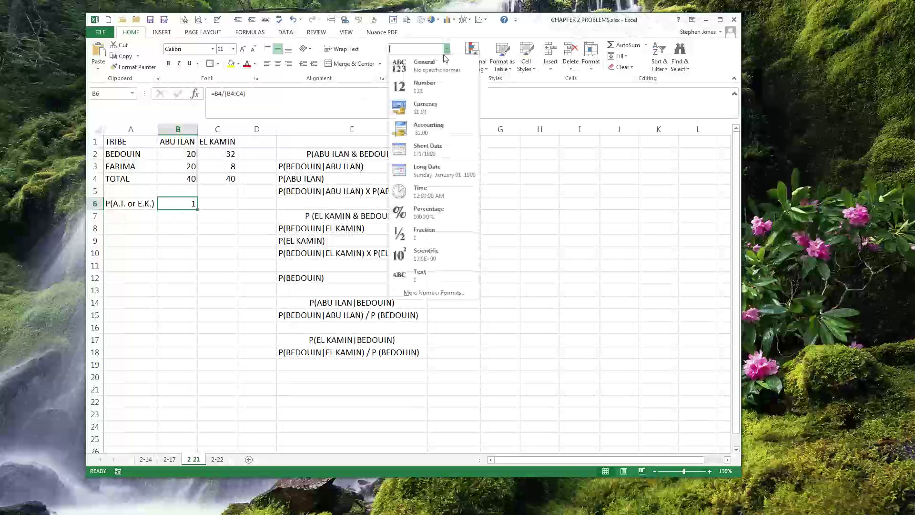
left_click(426, 89)
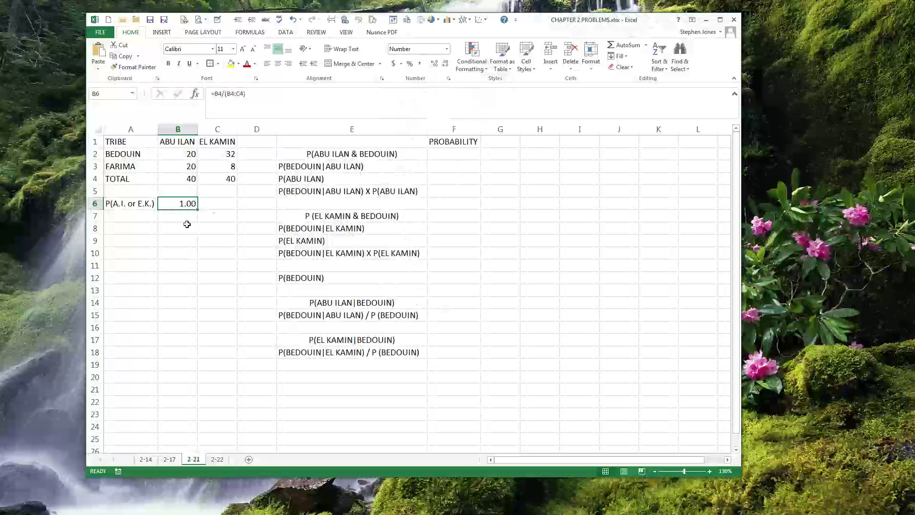
Step: Correct B6's formula to =B4/(B4+C4) so it shows 0.50
left_click(240, 99)
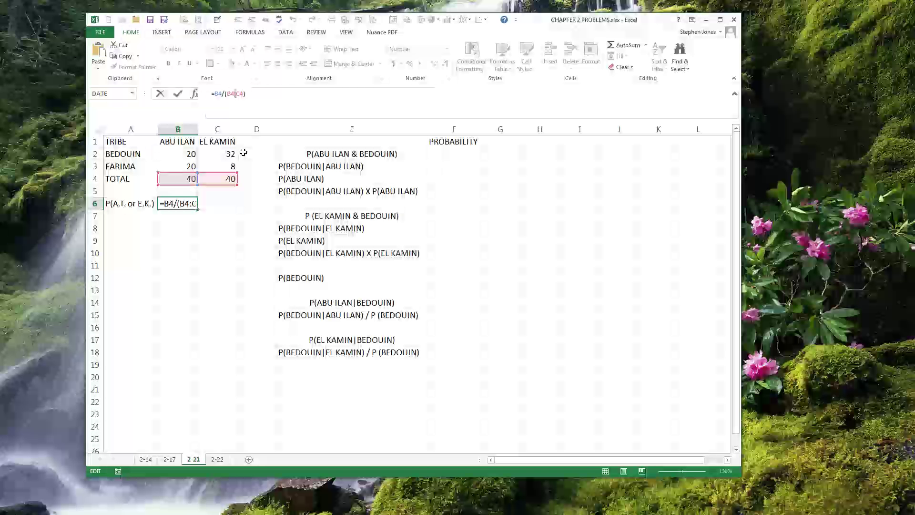
key("Delete")
type("+")
key("Return")
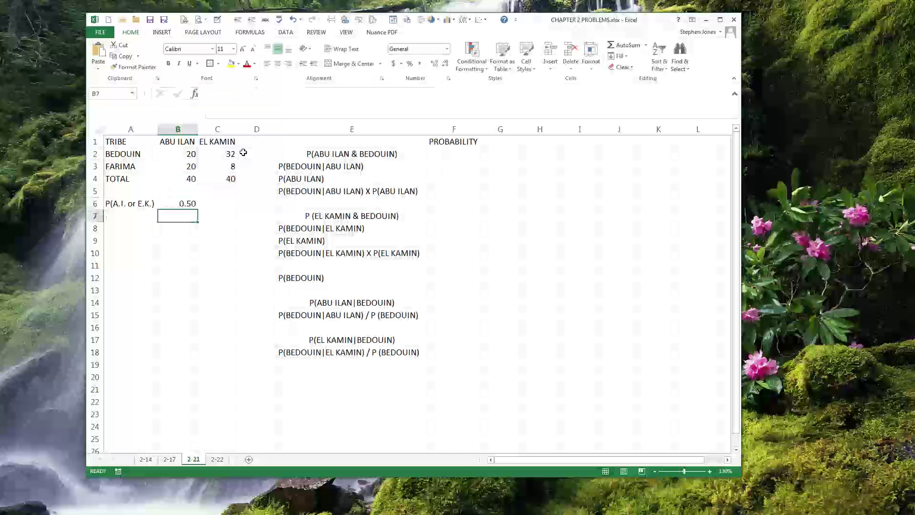
left_click(191, 207)
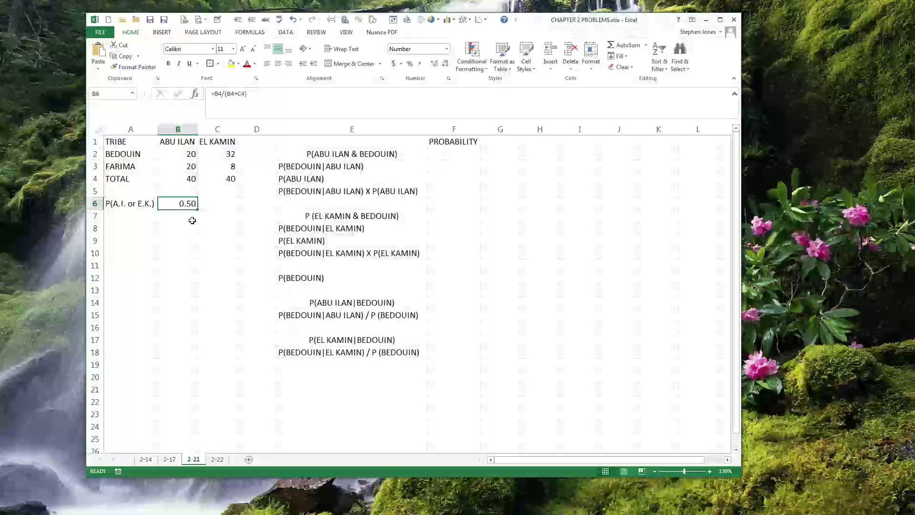
Step: Show B6 with one more decimal place, displaying 0.500
left_click(189, 178)
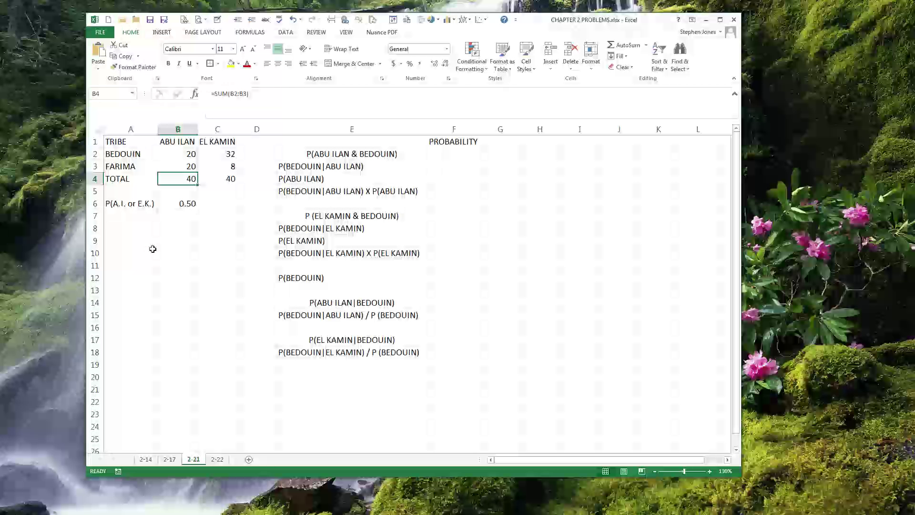
left_click(188, 215)
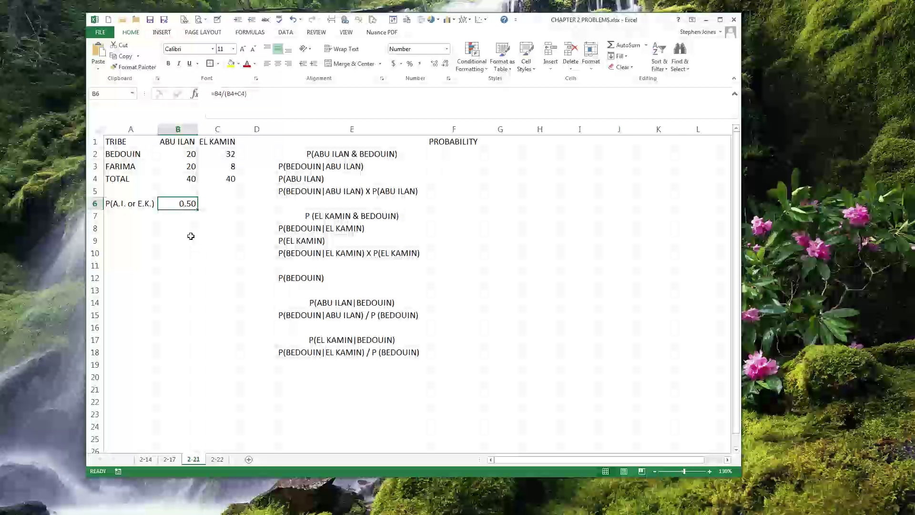
left_click(434, 63)
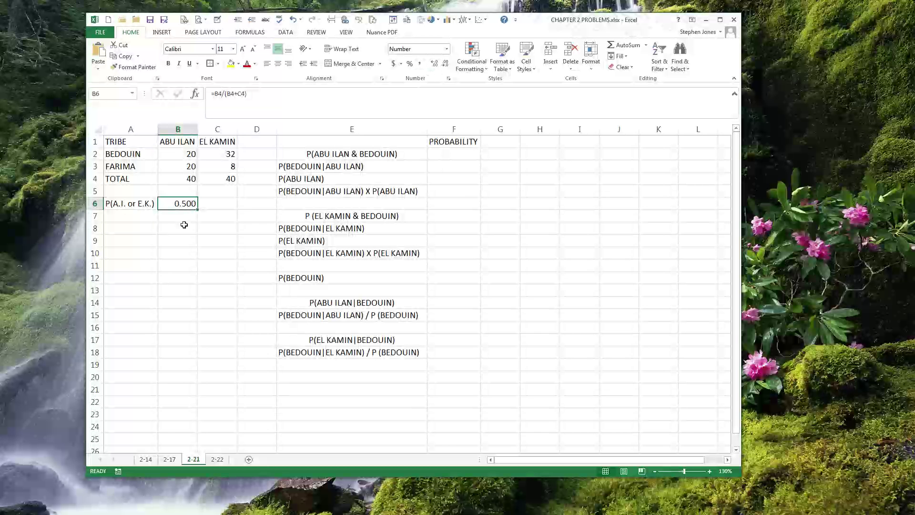
Step: Make B6's denominator absolute so the formula reads =B4/($B$4+$C$4)
left_click(226, 94)
key("F4")
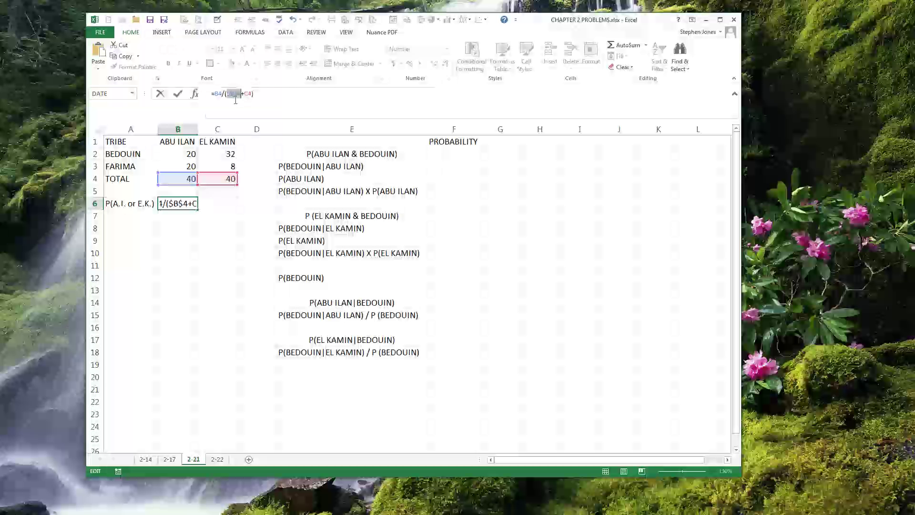
left_click(249, 94)
key("F4")
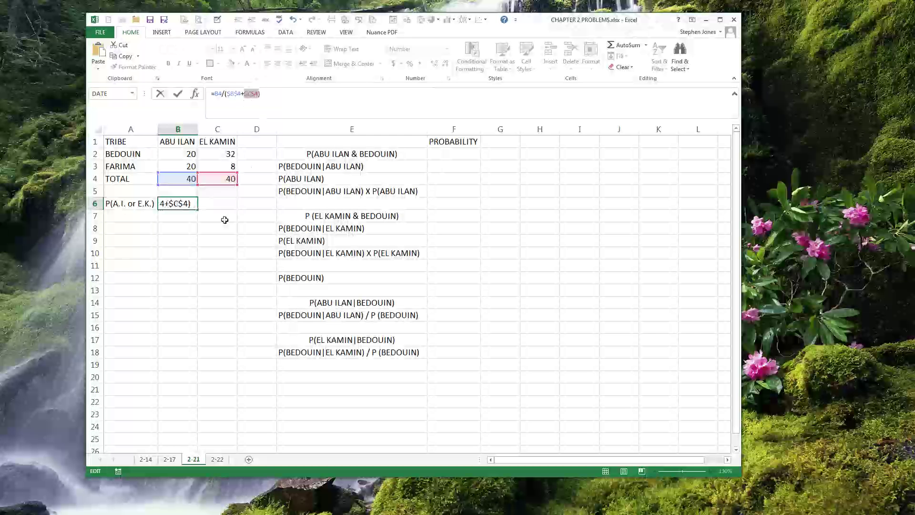
key("Return")
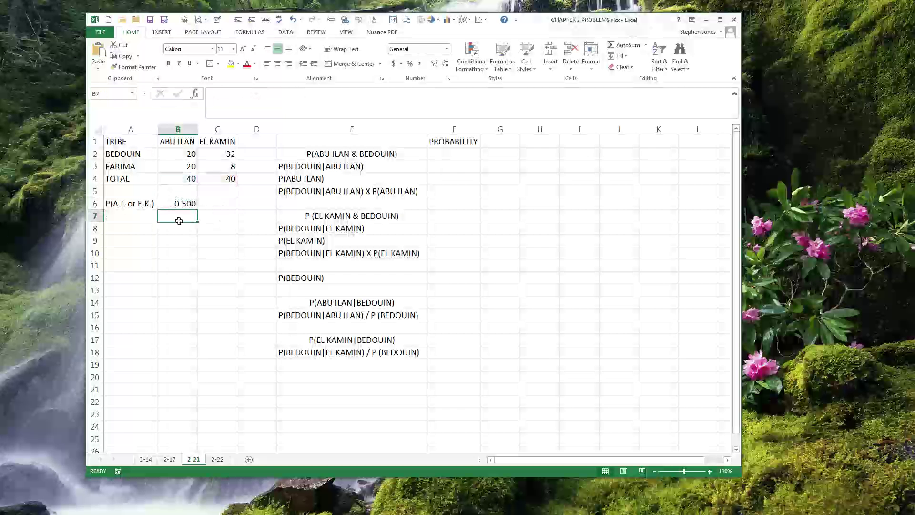
left_click(188, 208)
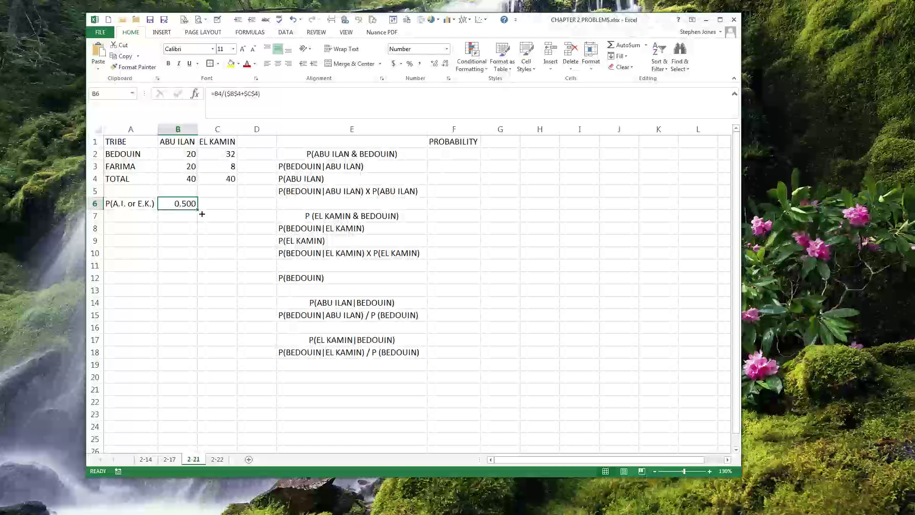
Step: Fill B6's formula right into C6, giving =C4/($B$4+$C$4) and 0.500
left_click_drag(202, 214, 234, 210)
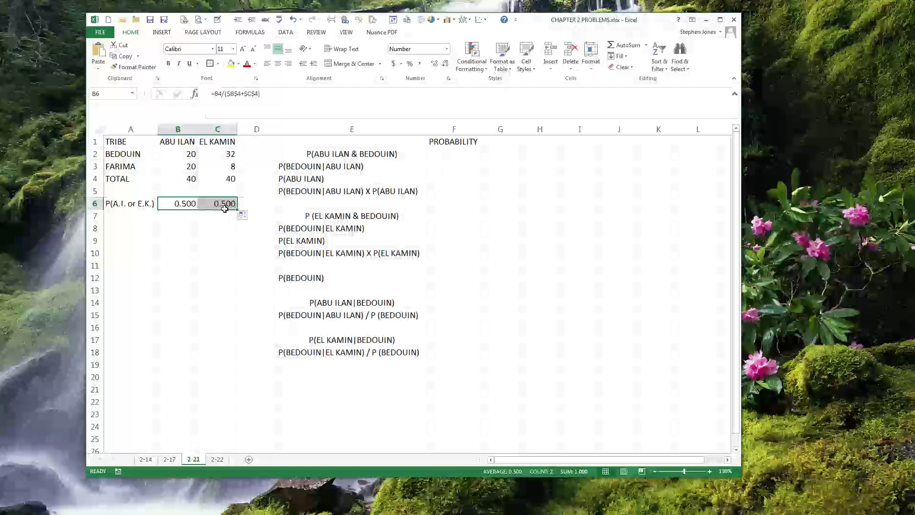
left_click(217, 218)
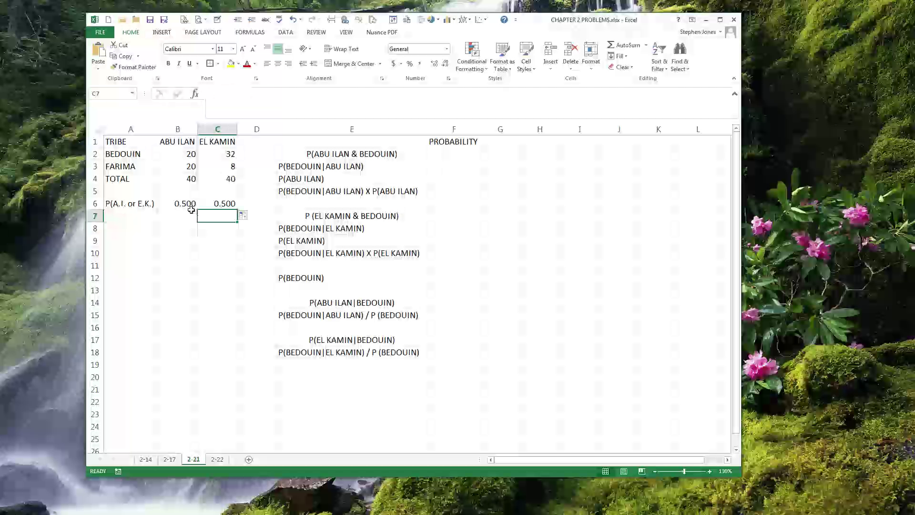
key("Up")
key("Left")
key("Right")
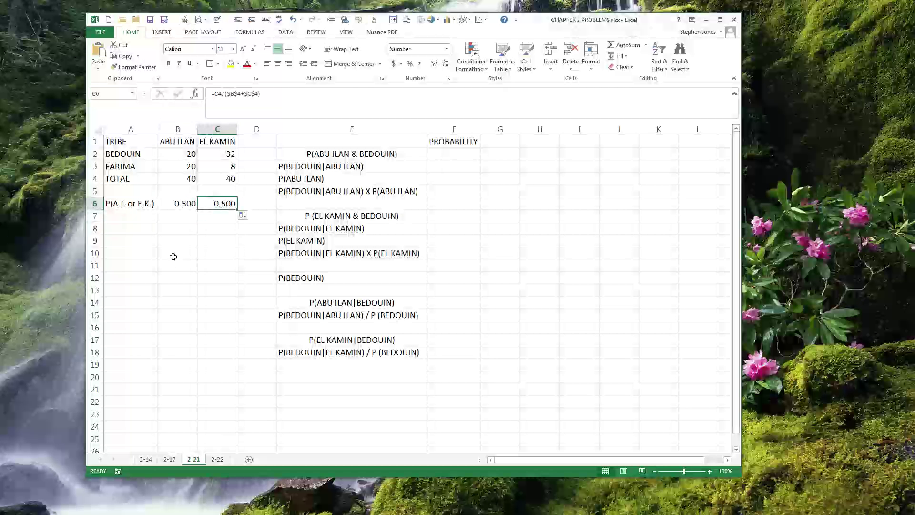